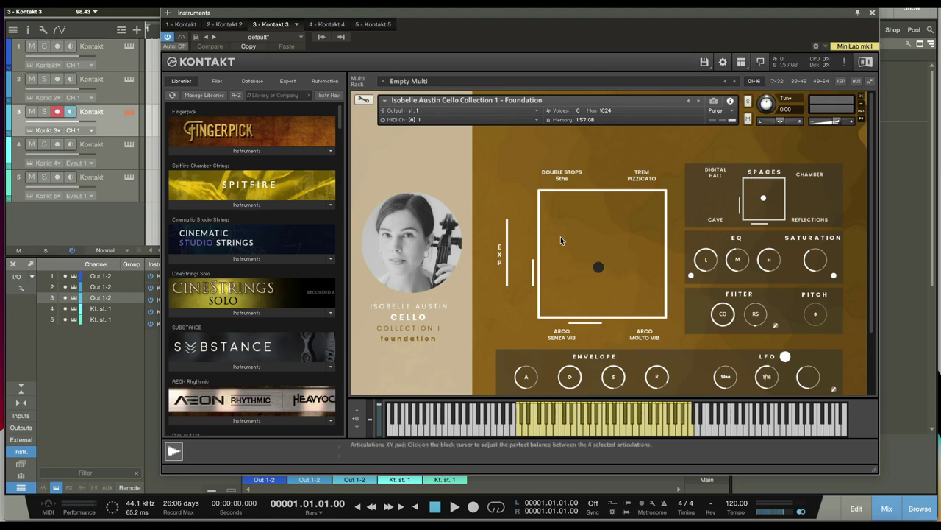
- Browse the Quick-Load catalogue for the Cello Collection 1 - Foundation individual instruments, then close it
right_click(506, 193)
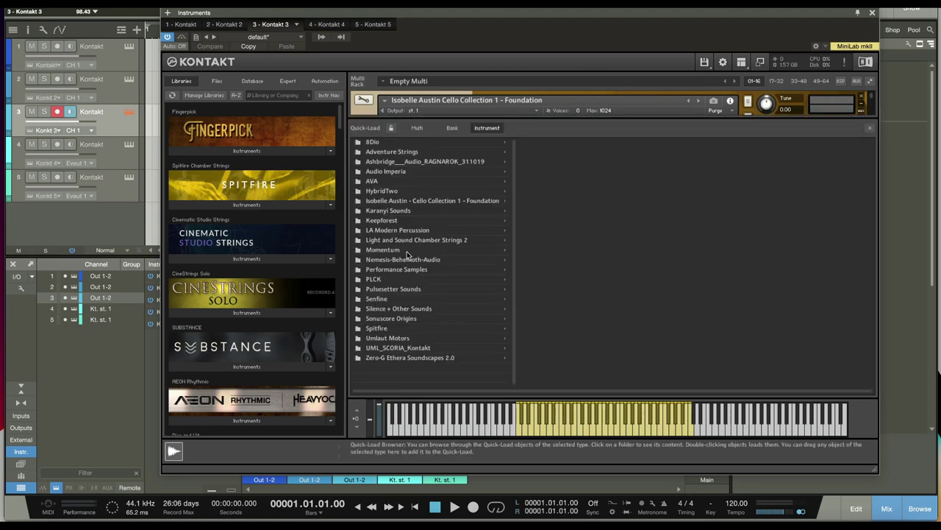
click(411, 200)
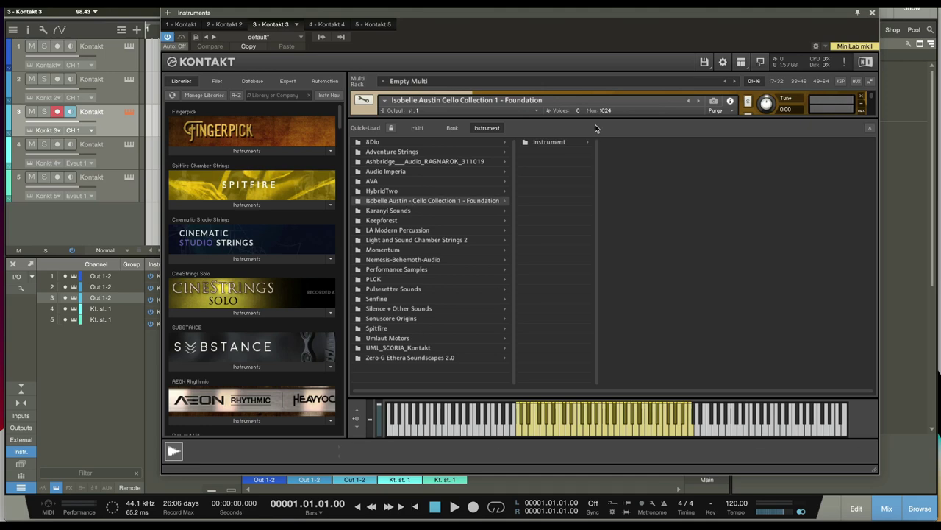
click(559, 142)
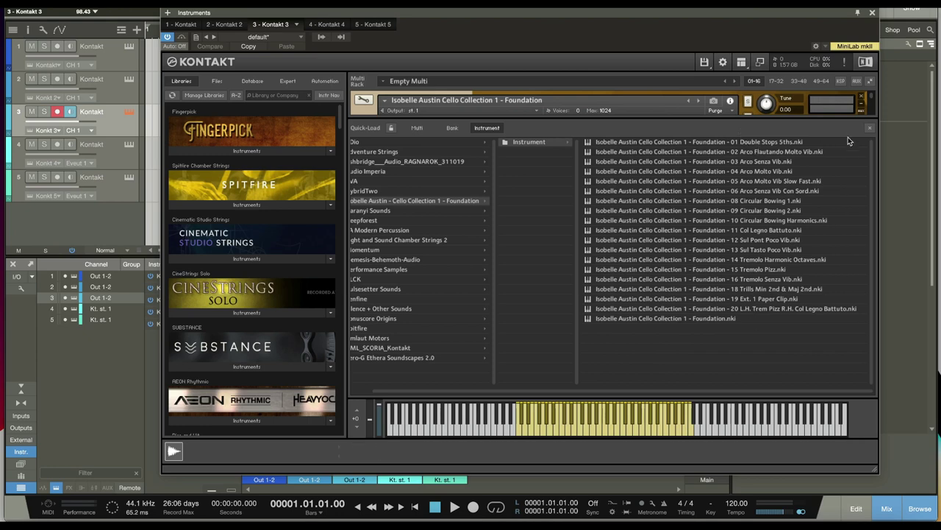
click(869, 128)
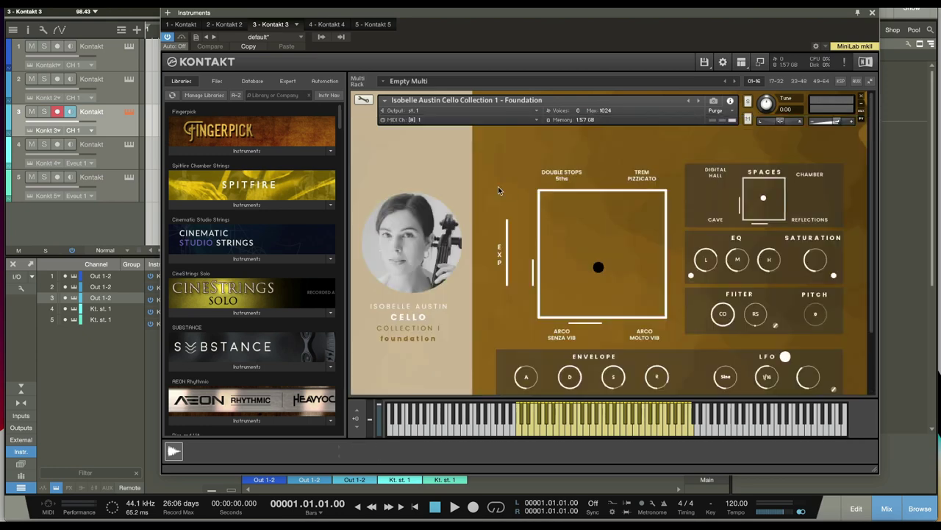
- View the first articulation slot's settings page and its list of selectable techniques without choosing one
double_click(564, 182)
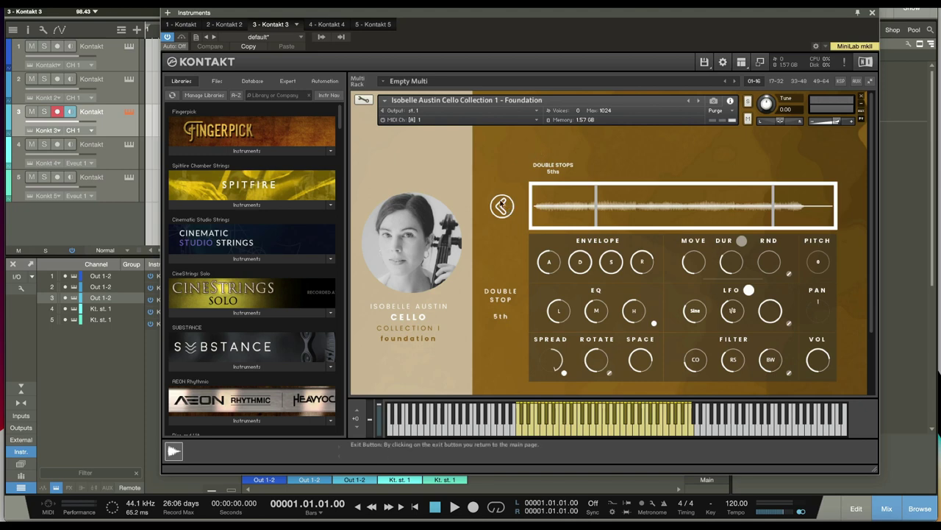
click(498, 206)
click(562, 178)
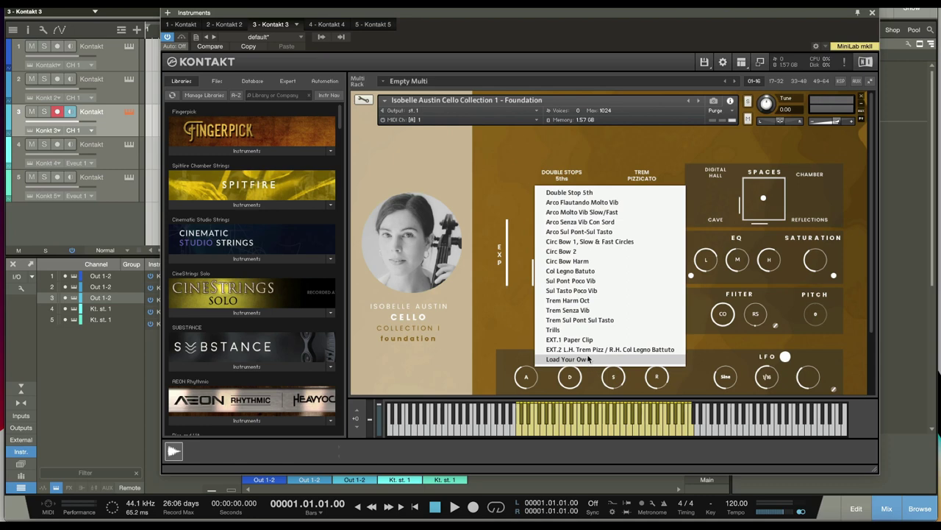
click(497, 131)
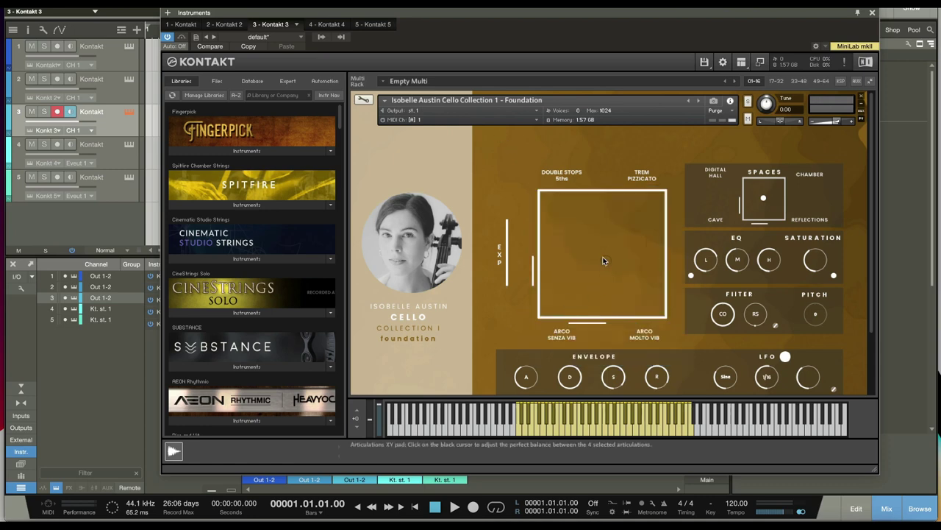
- Load Circ Bow 2 into the first articulation slot, move the XY balance fully to it, and audition a note
mouse_move(603, 260)
mouse_down()
mouse_move(542, 203)
mouse_move(601, 293)
mouse_move(633, 294)
mouse_move(602, 257)
mouse_up()
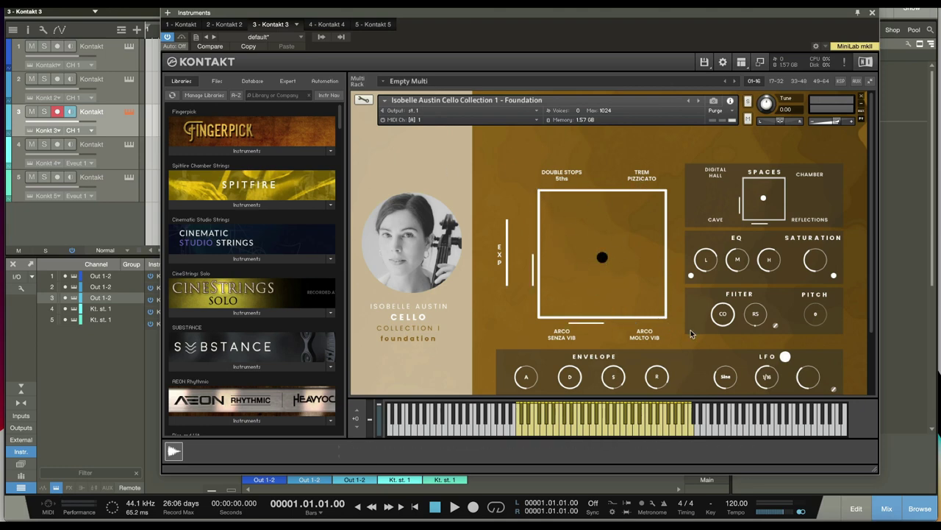
click(561, 178)
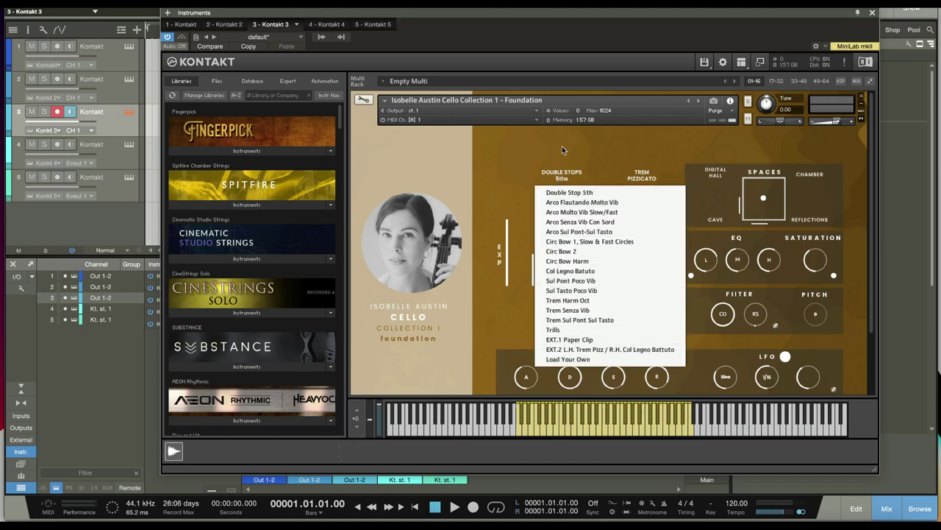
click(572, 251)
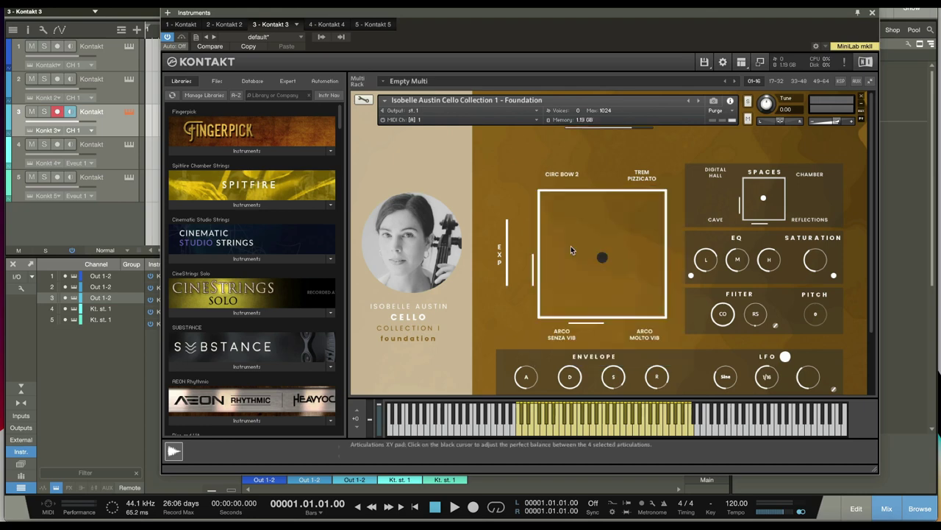
click(542, 192)
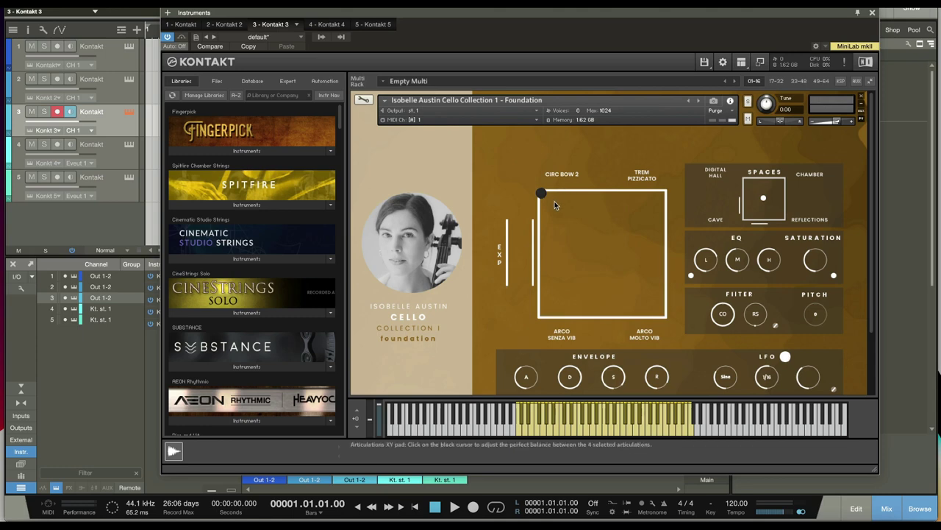
click(567, 433)
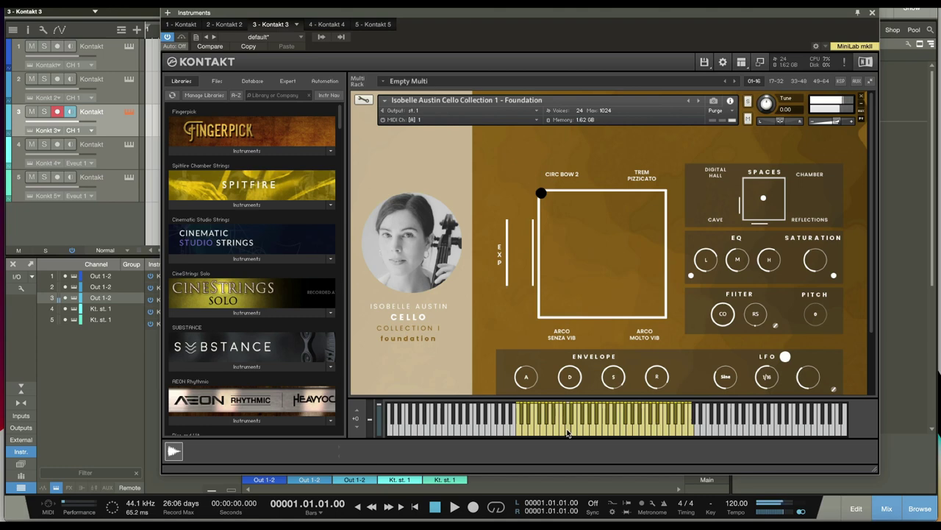
click(567, 433)
- Blend all four articulations near the centre of the XY pad and audition a note
click(583, 255)
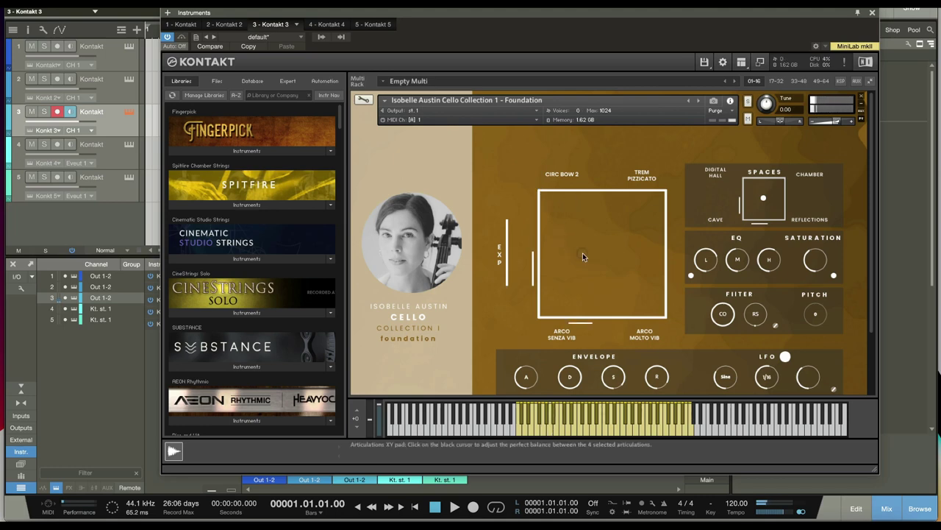
drag(583, 256, 599, 254)
click(568, 435)
- Open the Circ Bow 2 articulation's settings page, audition notes there, and return to the main page
double_click(561, 176)
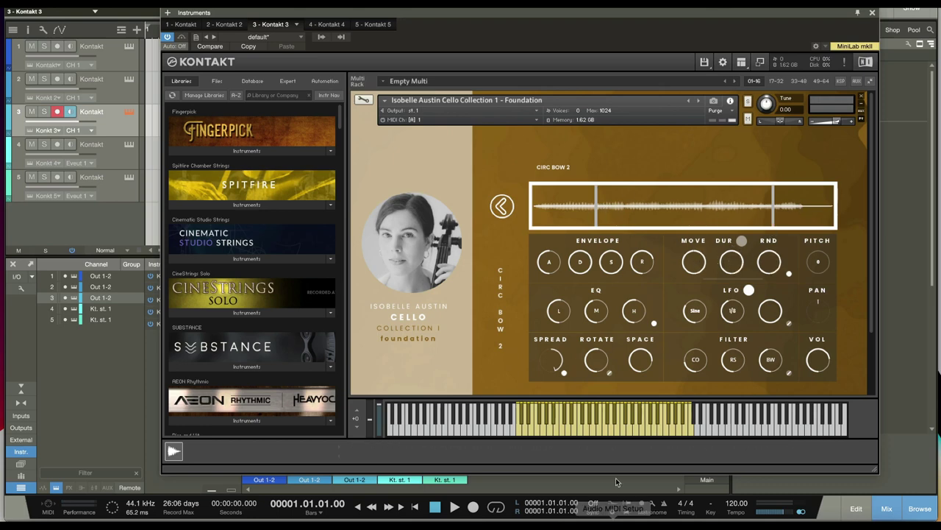
click(594, 437)
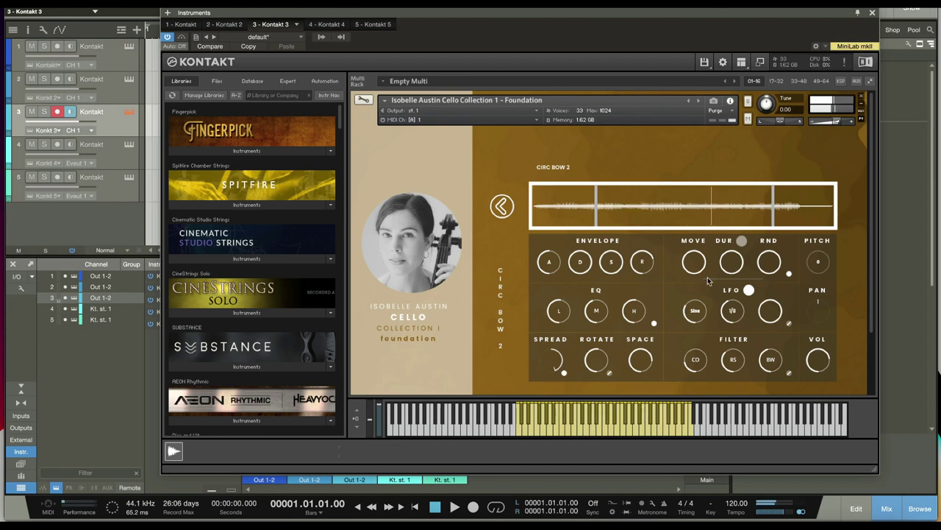
click(595, 436)
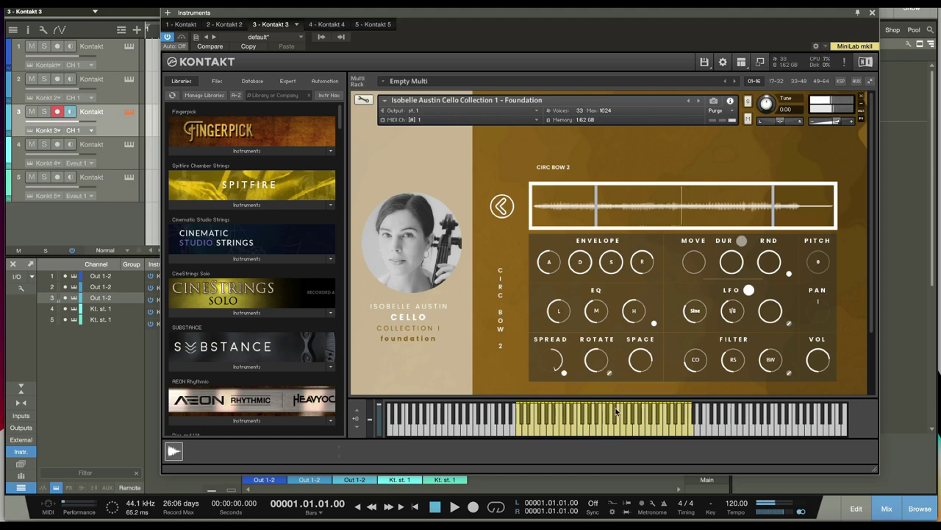
click(594, 438)
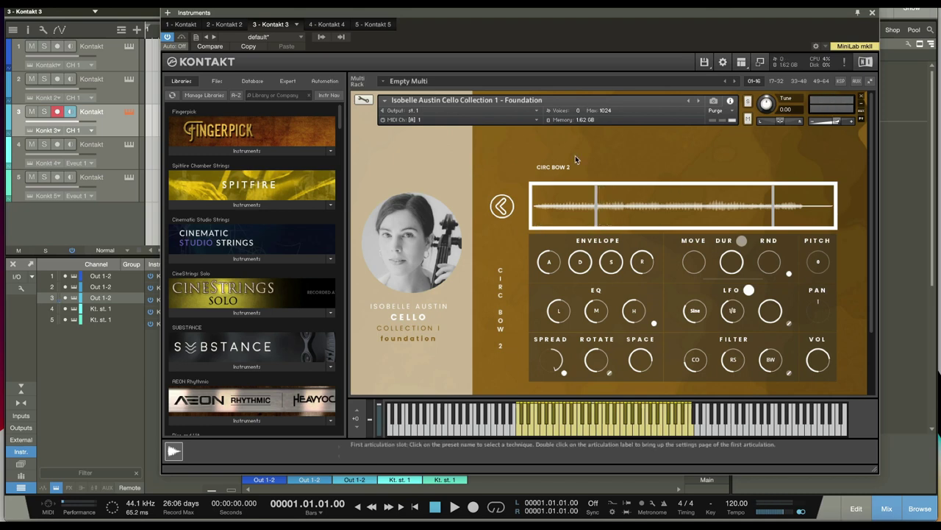
click(502, 206)
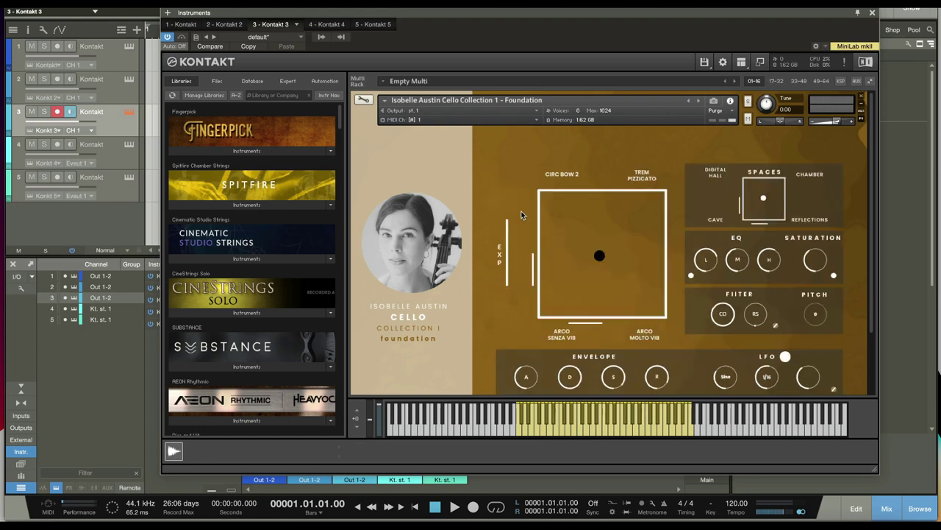
- Restore Double Stops 5ths in the first slot and sweep the XY balance from it to Trem Pizzicato and Arco Molto Vib
click(521, 211)
click(544, 219)
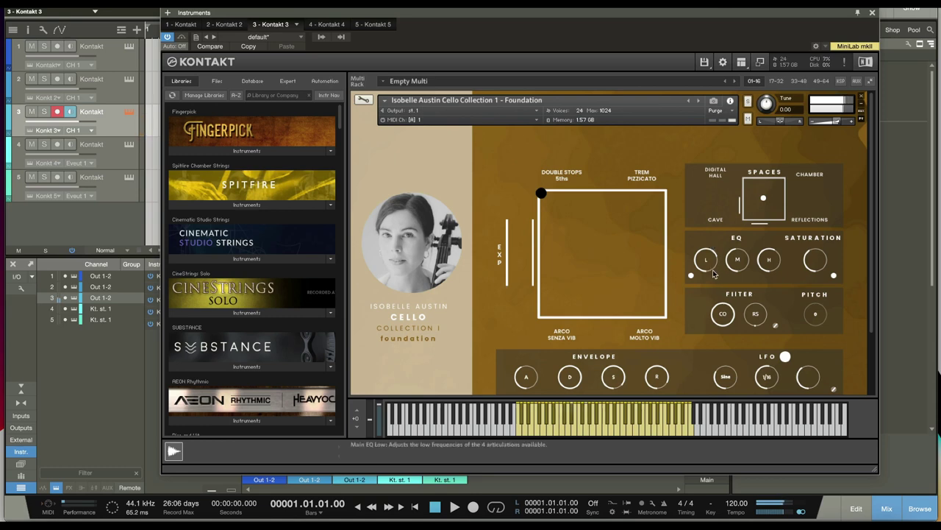
drag(543, 194, 682, 192)
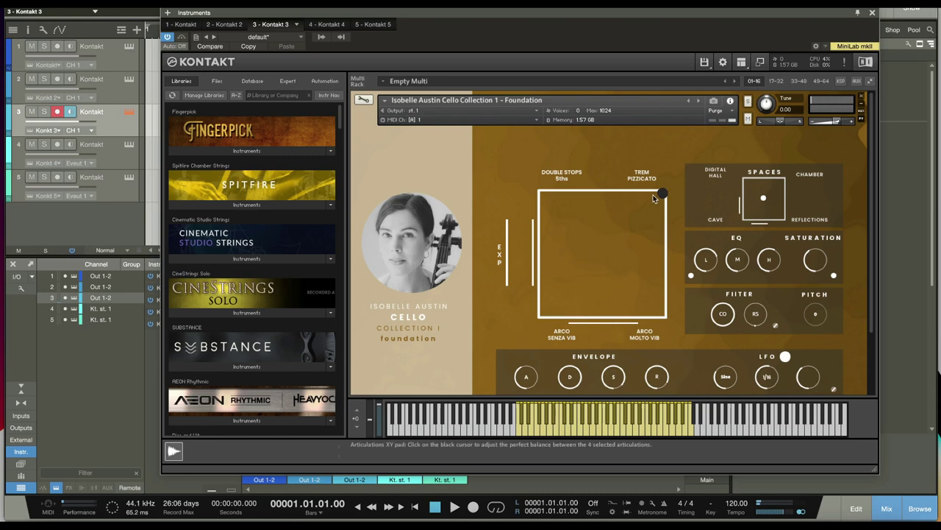
drag(662, 194, 666, 325)
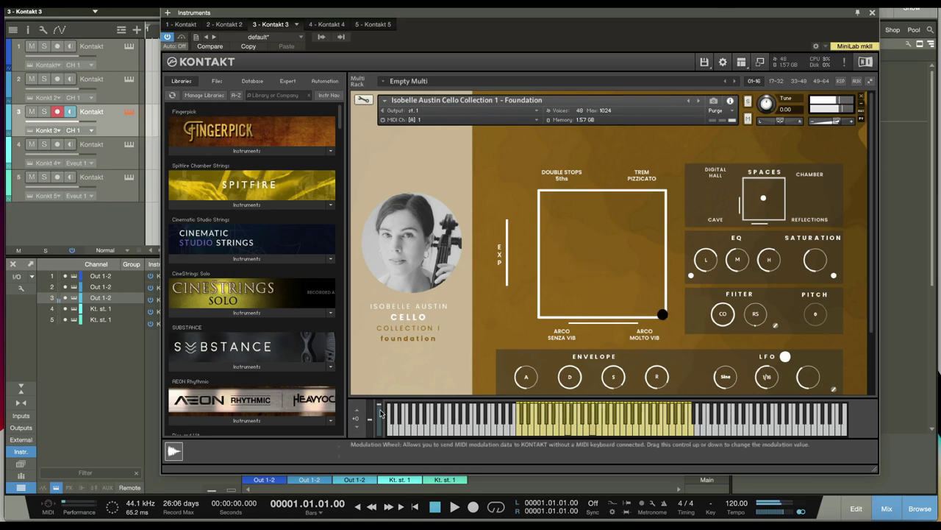
- Test the modulation wheel and sweep the XY balance through Arco Senza Vib and the centre back to Double Stops 5ths
mouse_move(381, 408)
mouse_down()
mouse_move(387, 436)
mouse_move(384, 408)
mouse_up()
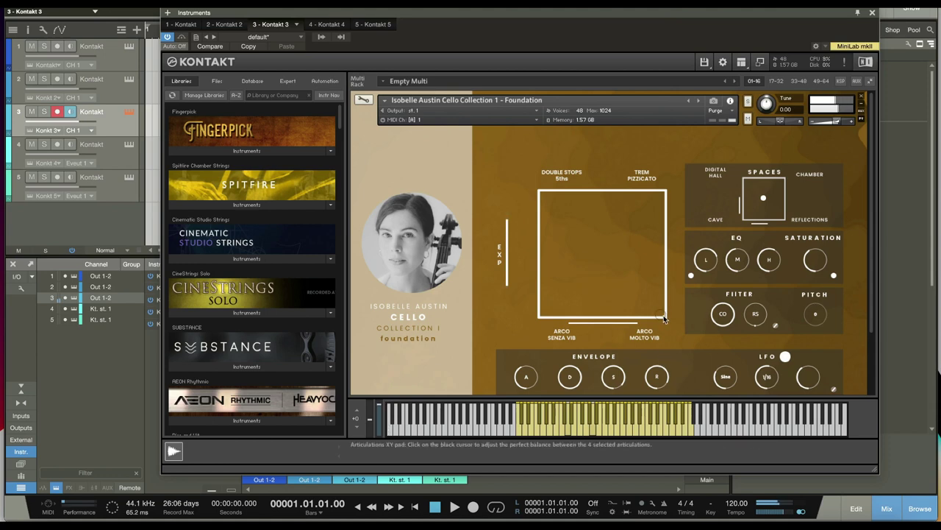
drag(662, 314, 535, 354)
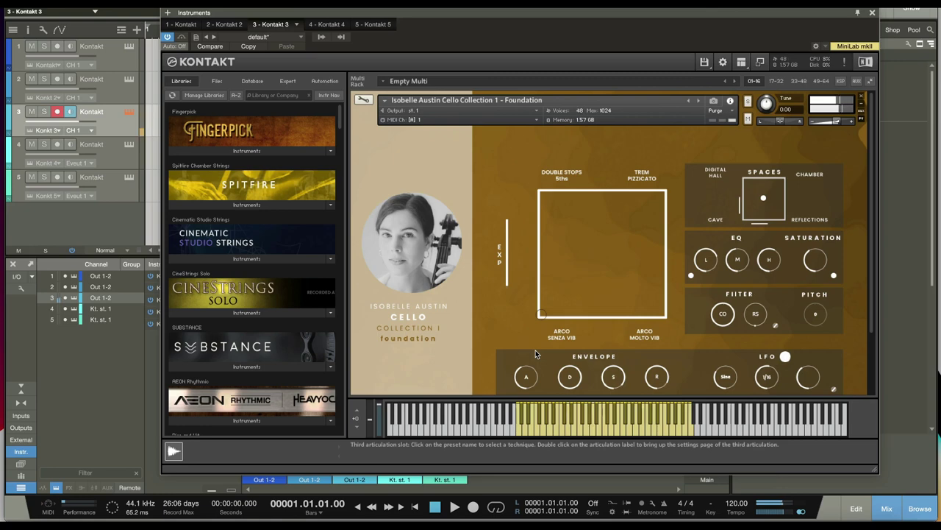
drag(536, 354, 600, 358)
drag(599, 358, 559, 284)
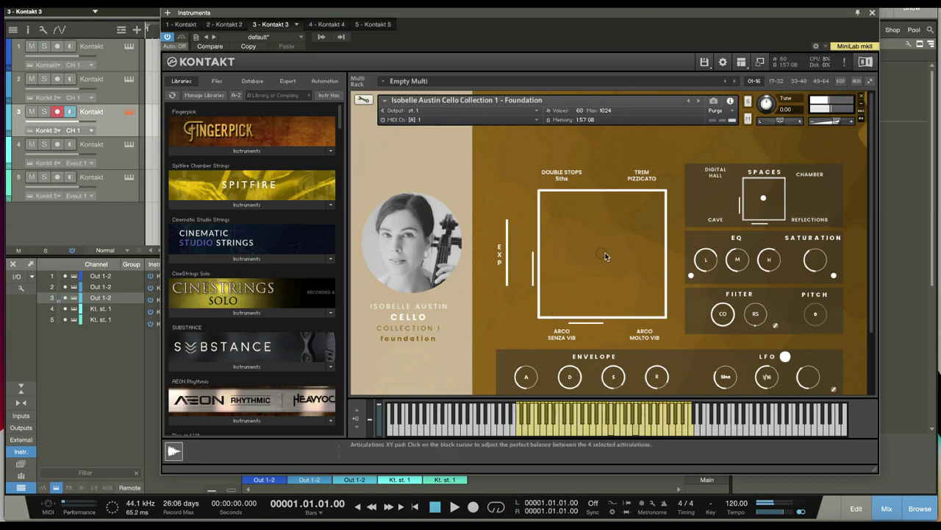
drag(553, 198, 555, 194)
drag(613, 265, 486, 165)
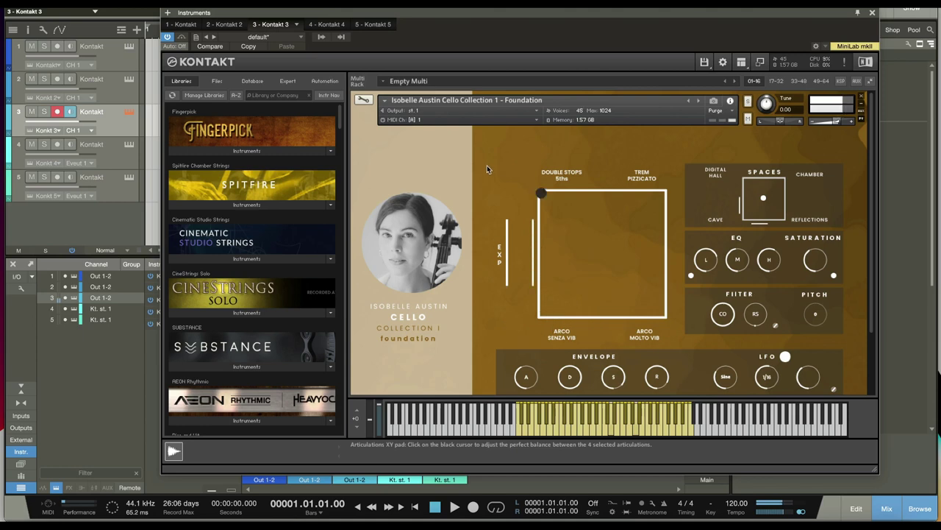
- Load Arco Flautando Molto Vib into the first slot and sweep the XY balance toward Arco Senza Vib and back
click(560, 178)
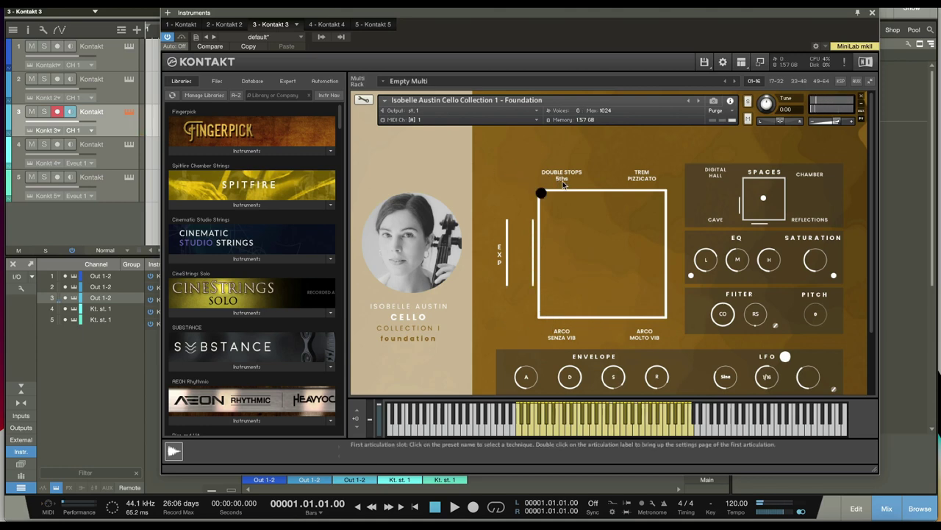
click(563, 185)
click(570, 204)
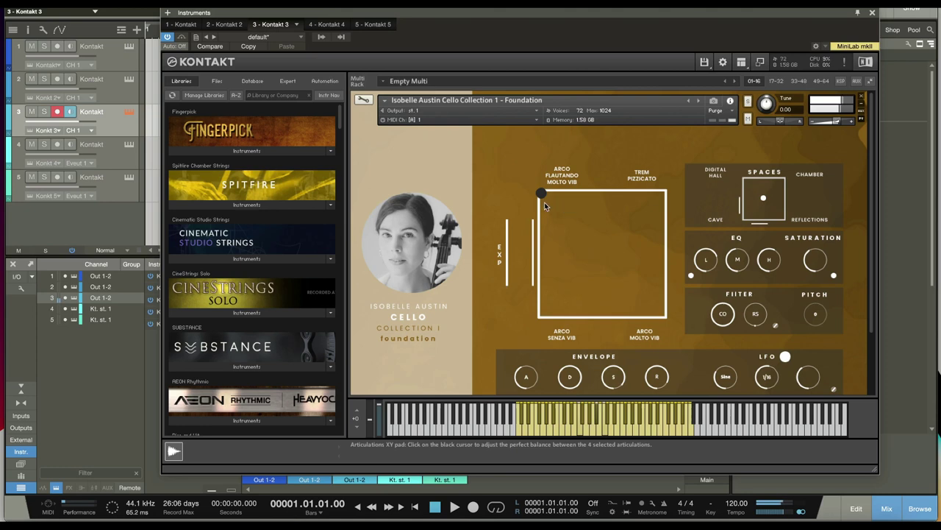
drag(544, 201, 546, 221)
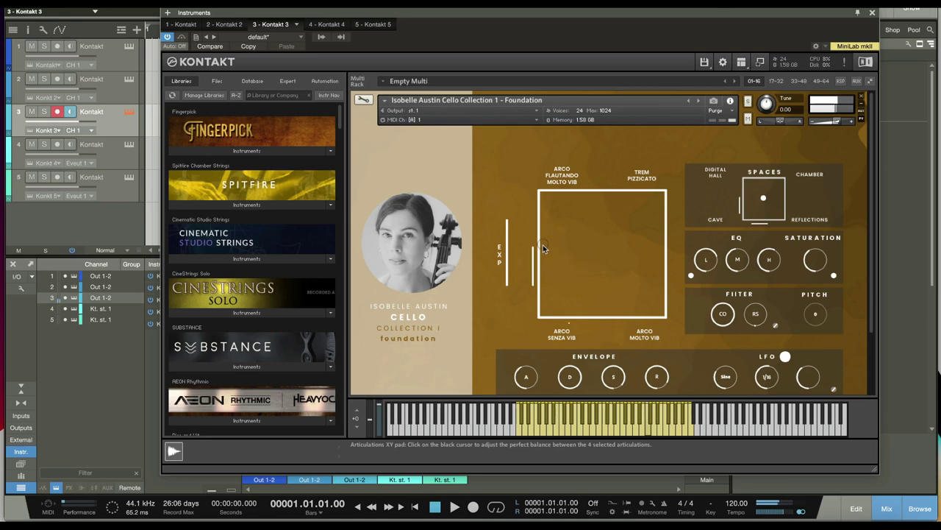
drag(536, 271, 523, 173)
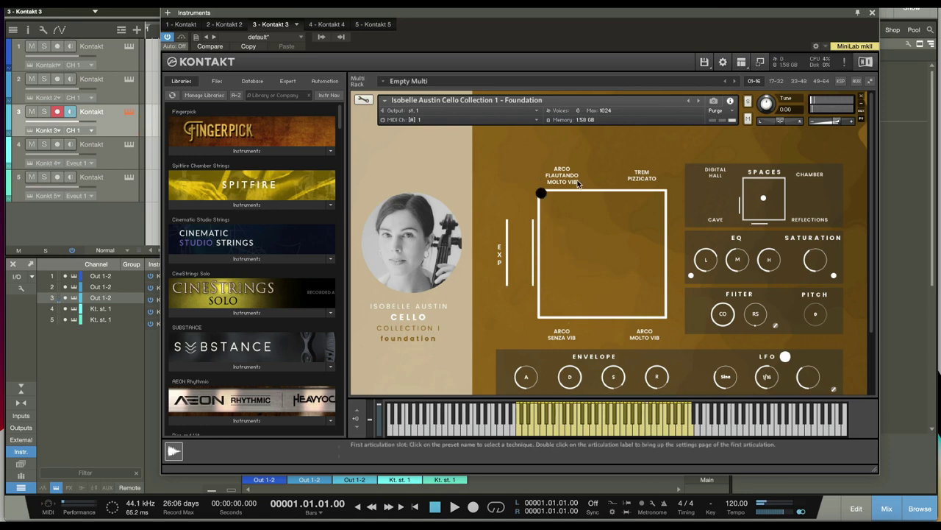
- Load Arco Molto Vib Slow/Fast into the first slot and compare it with Arco Molto Vib using the XY balance
click(563, 182)
click(572, 212)
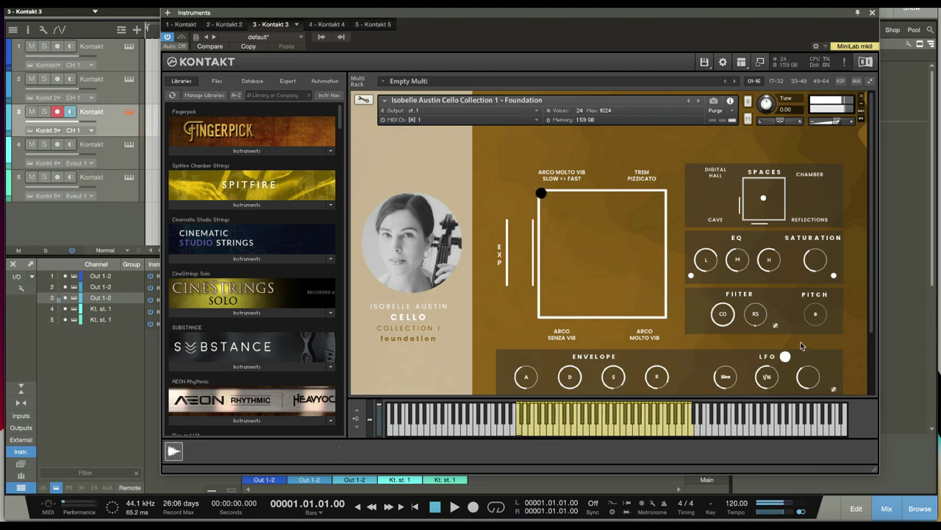
scroll(801, 345, down, 2)
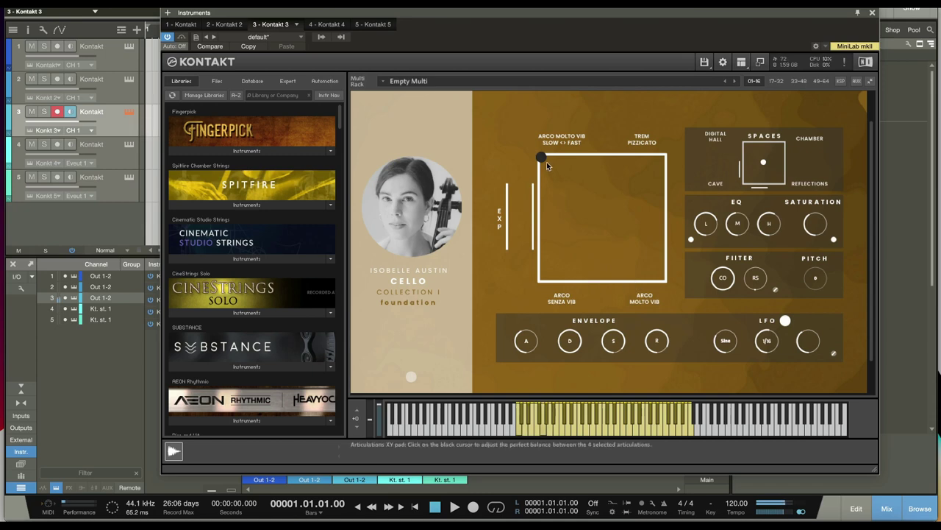
mouse_move(541, 170)
mouse_down()
mouse_move(588, 226)
mouse_move(640, 259)
mouse_move(538, 152)
mouse_up()
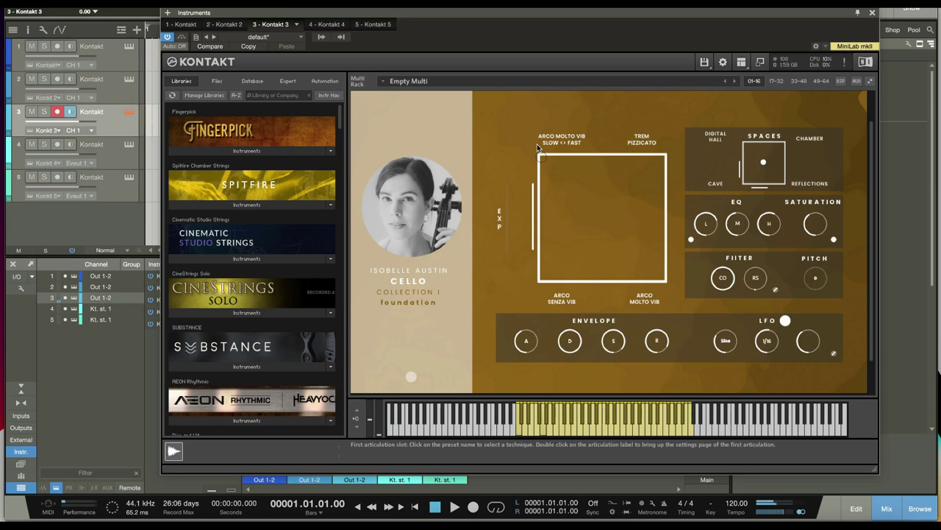
click(663, 279)
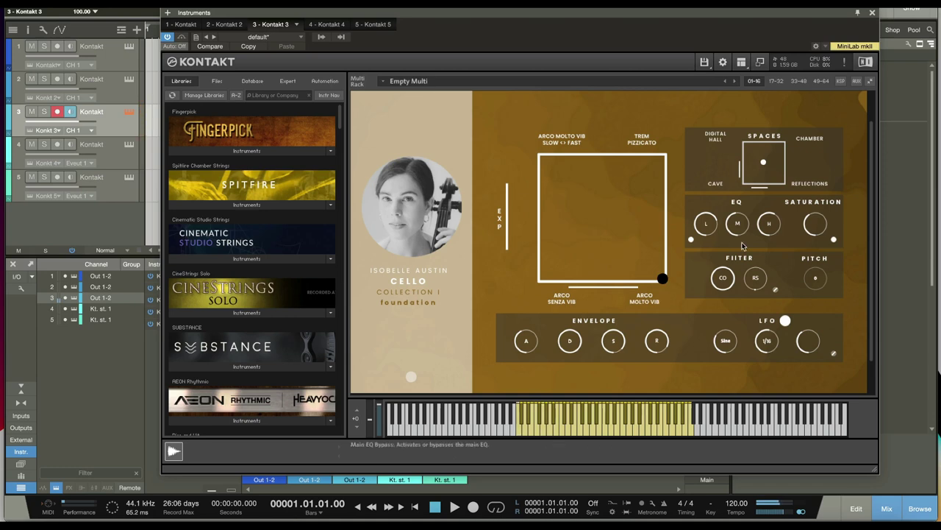
click(667, 281)
drag(666, 282, 544, 131)
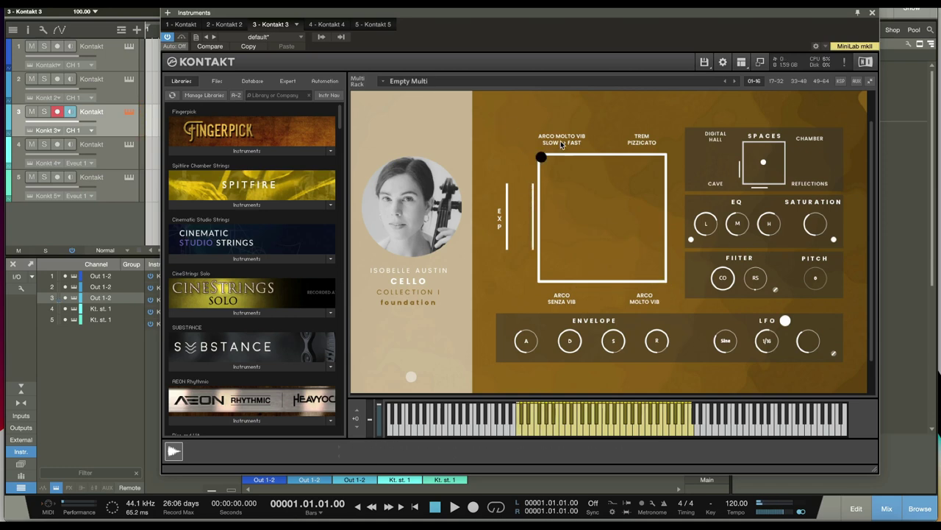
- Load Arco Senza Vib Con Sord into the first articulation slot, keeping the XY balance fully on it
click(562, 142)
click(589, 188)
drag(581, 211, 588, 215)
scroll(516, 124, up, 1)
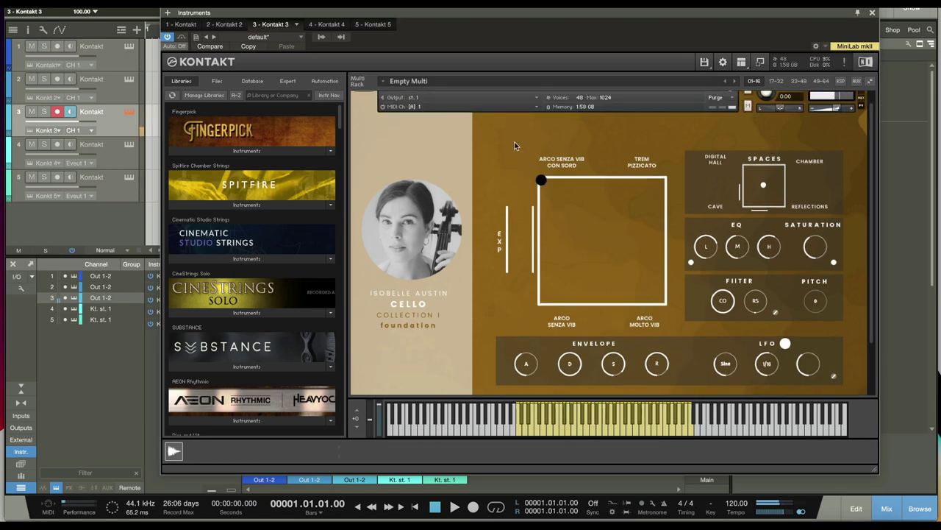
- Audition Arco Sul Pont-Sul Tasto and Circ Bow 1, Slow & Fast Circles in the first articulation slot
click(564, 168)
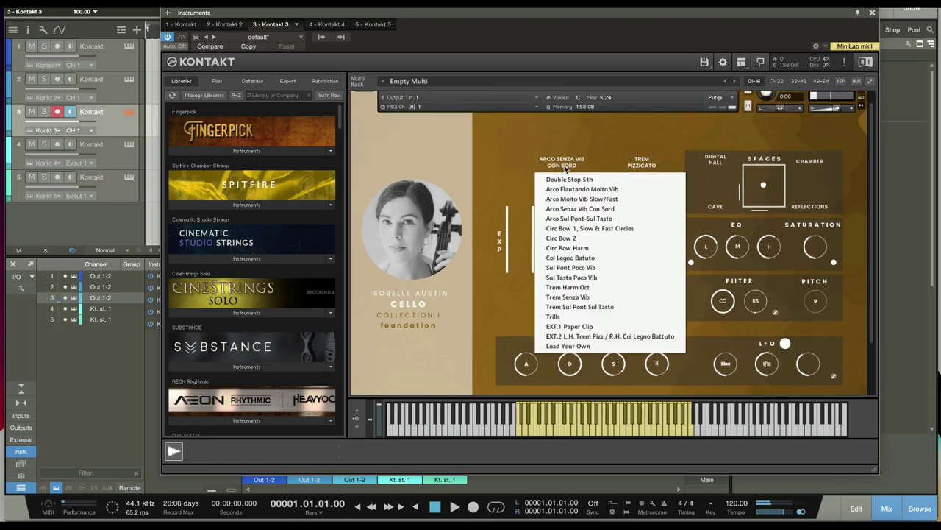
click(592, 220)
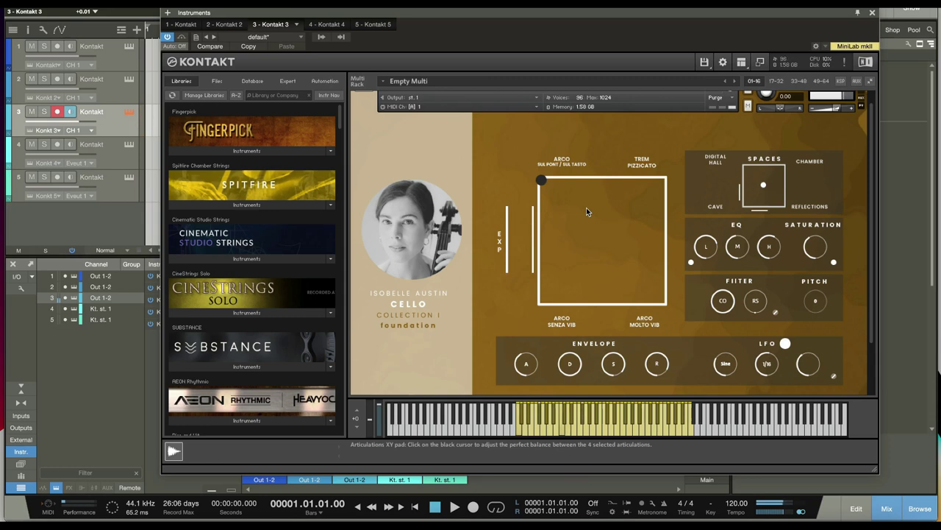
click(563, 162)
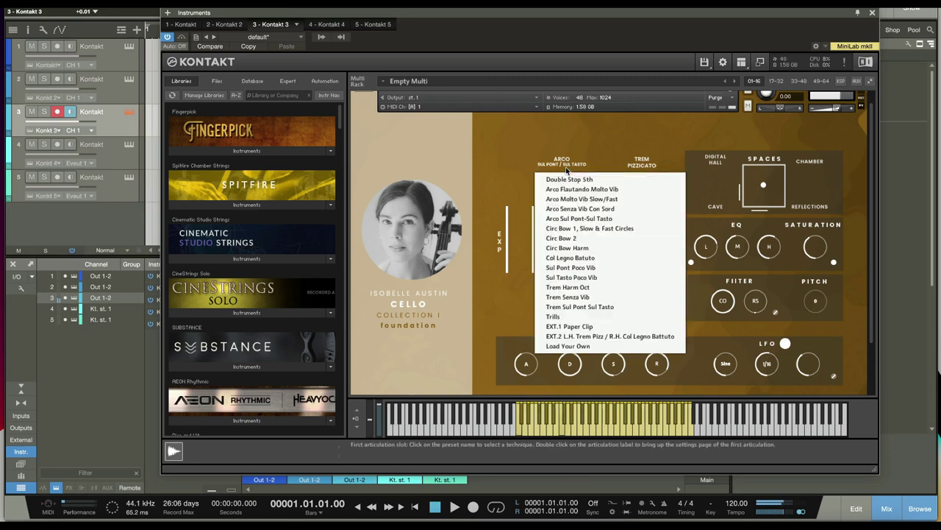
click(592, 229)
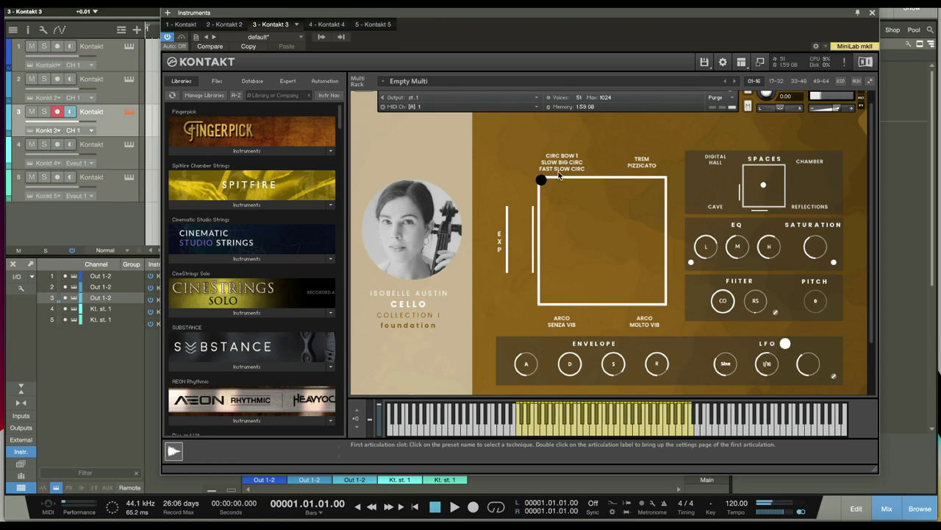
- Load Circ Bow 2 into the first articulation slot to audition it, and replace it with Circ Bow Harm
click(556, 169)
click(580, 238)
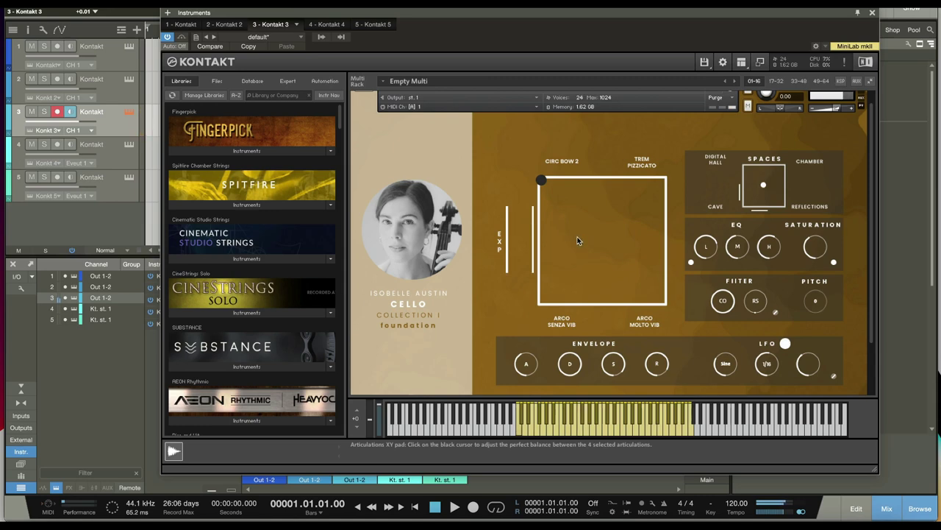
click(560, 162)
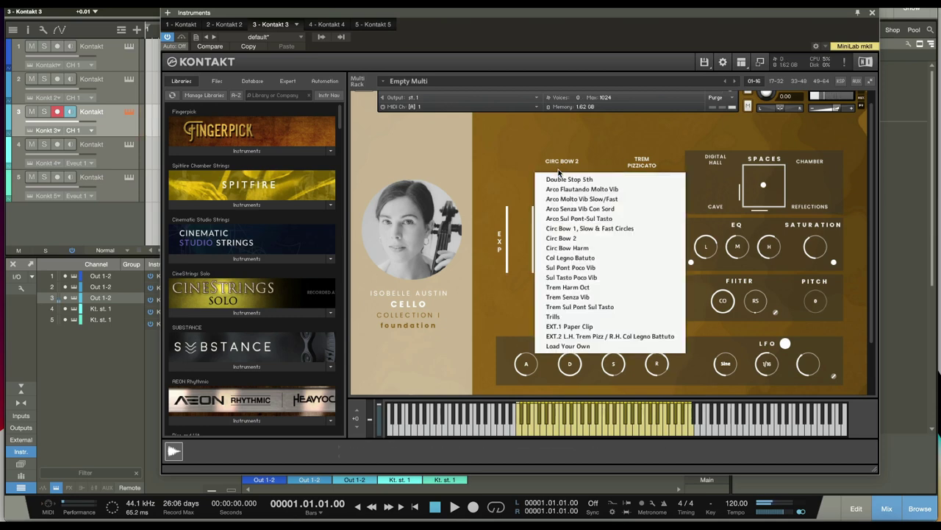
click(577, 248)
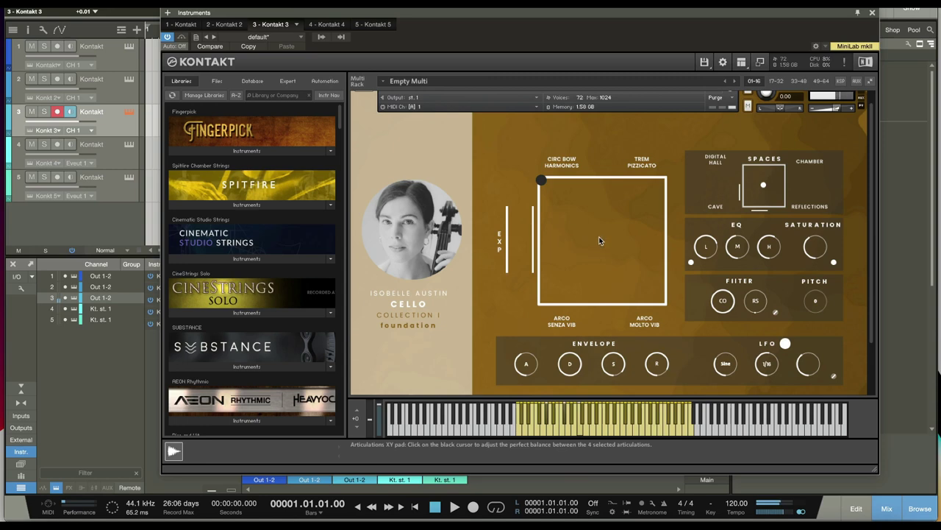
- Try Col Legno Batuto in the first articulation slot, followed by Sul Pont Poco Vib
click(568, 169)
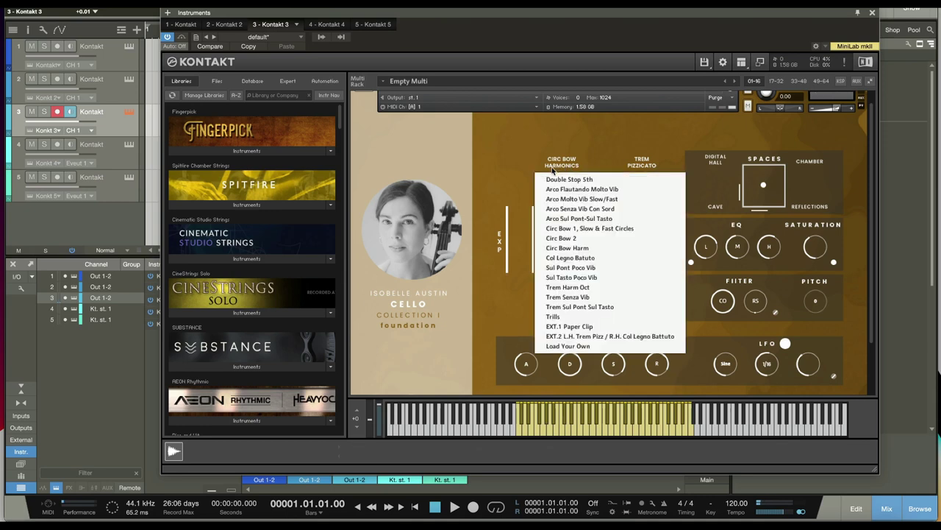
click(590, 258)
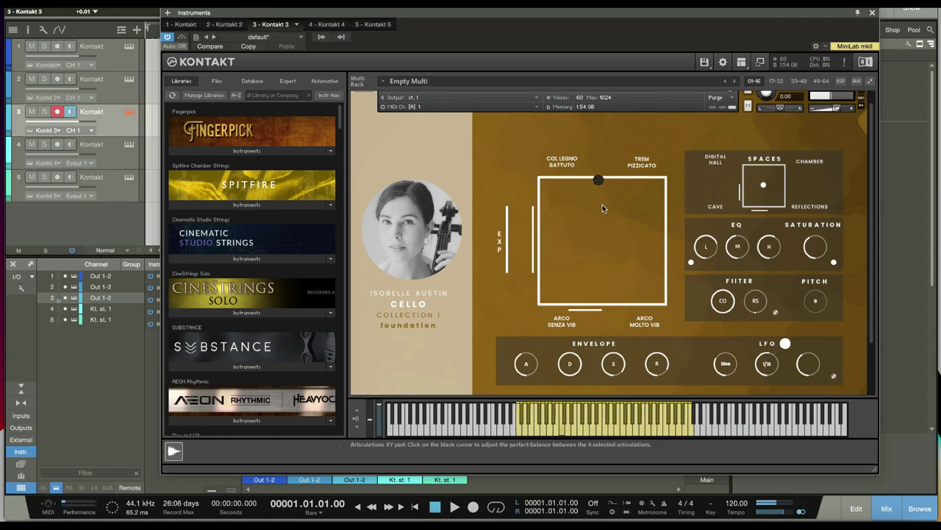
click(558, 176)
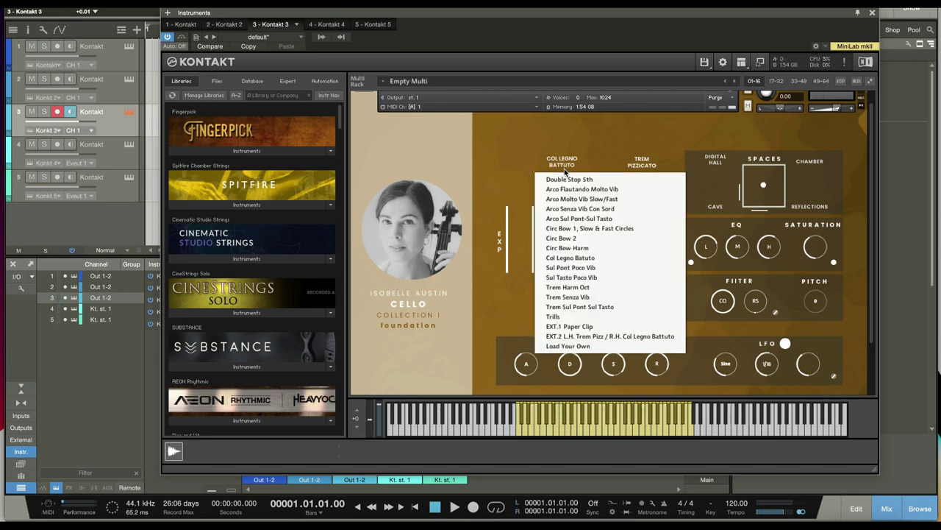
click(581, 272)
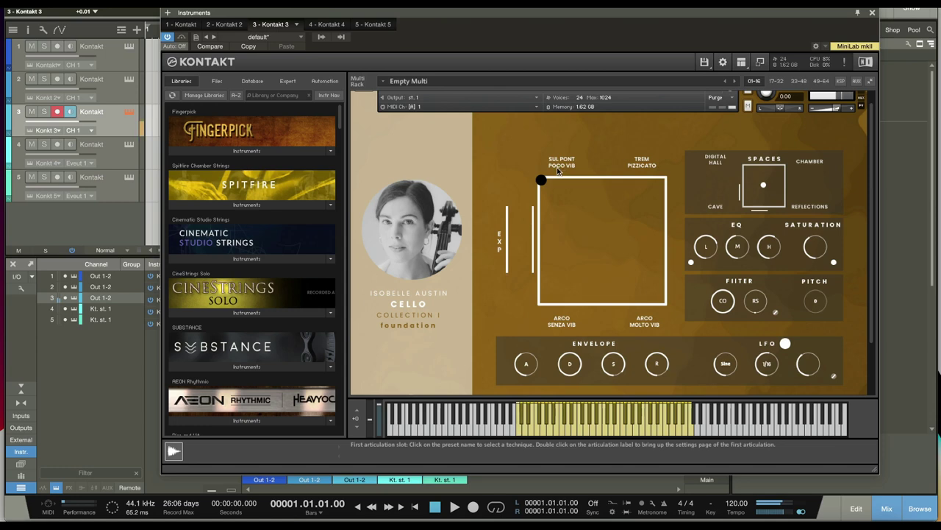
- Audition the tremolo articulations Trem Harm Oct and Trem Senza Vib in the first slot
click(558, 171)
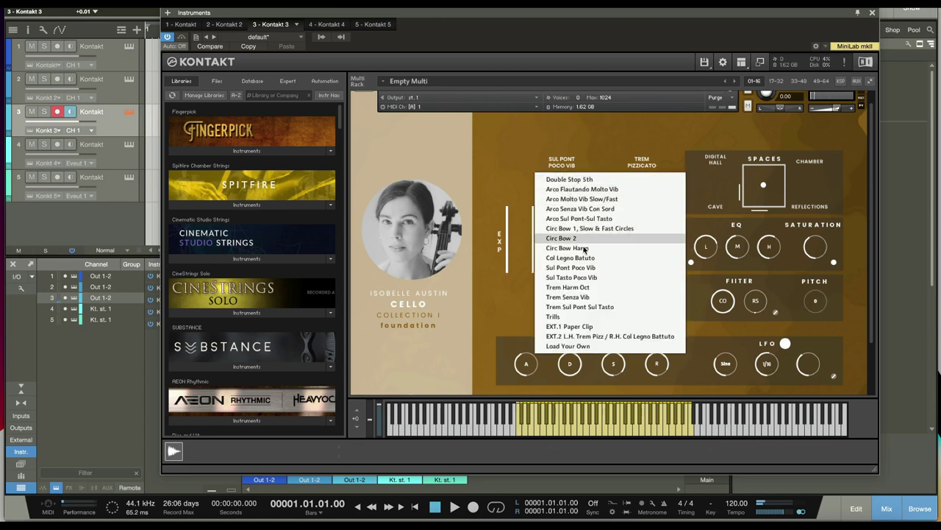
click(578, 288)
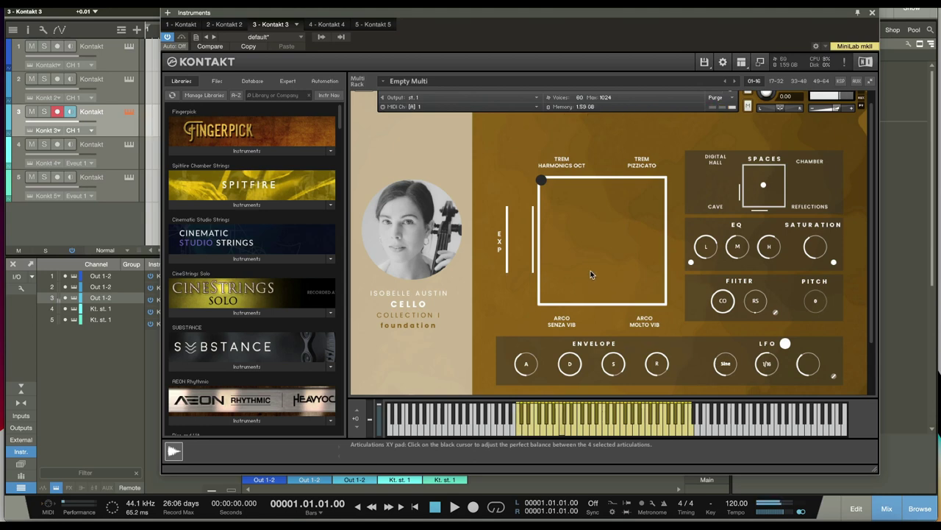
click(562, 172)
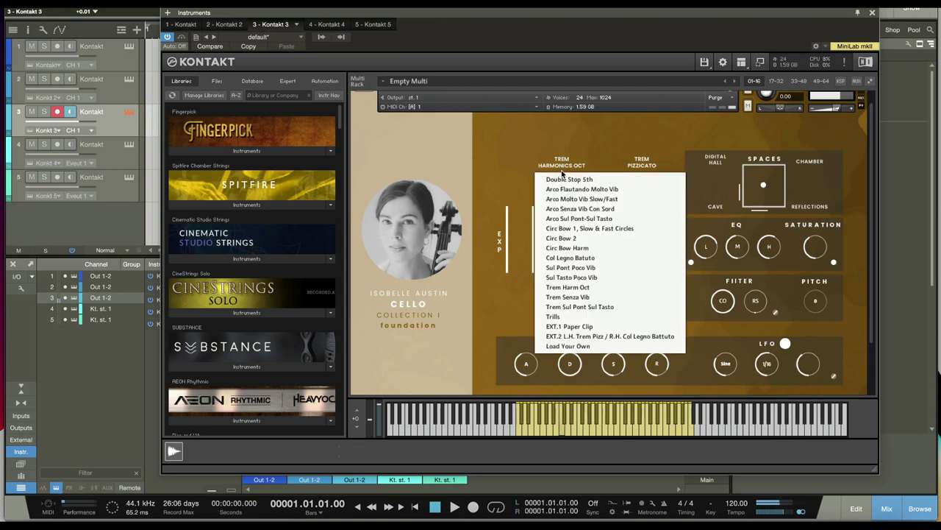
click(585, 297)
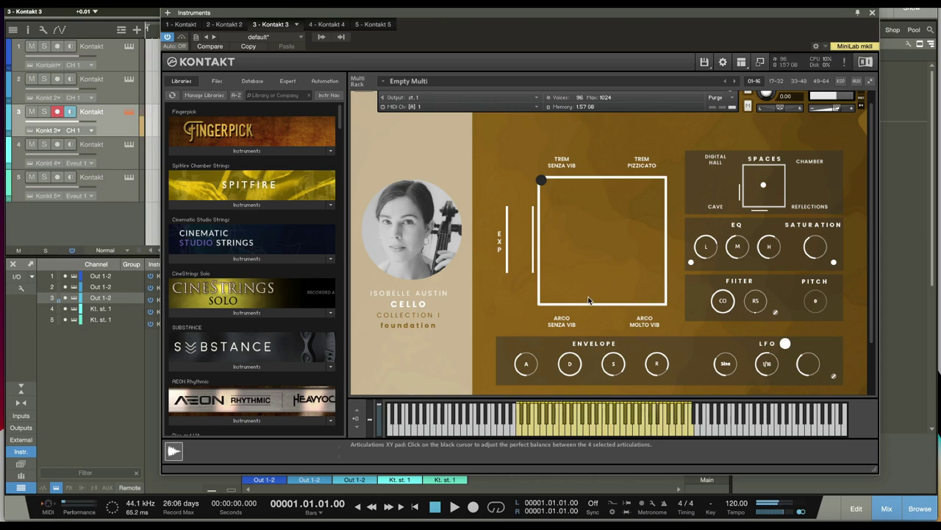
- Load Trem Sul Pont Sul Tasto into the first slot to hear it, and replace it with Trills
click(561, 167)
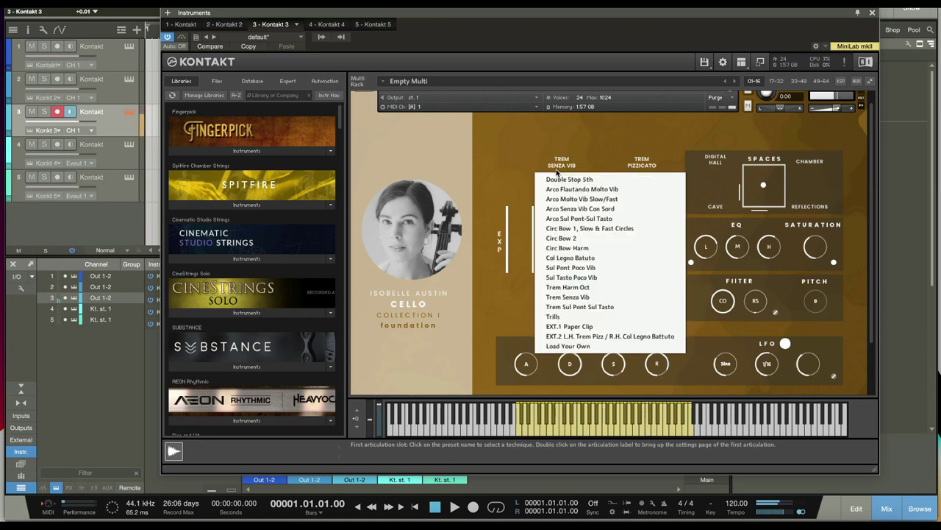
click(573, 307)
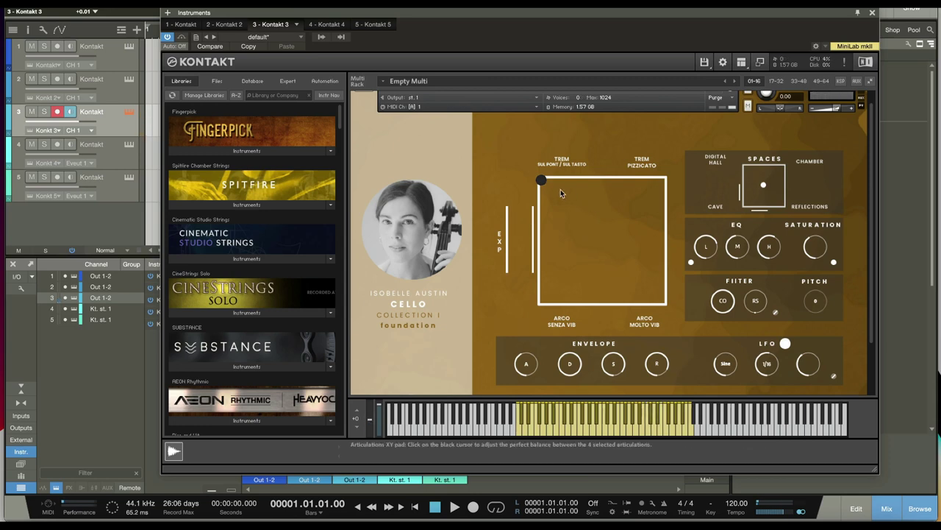
click(556, 165)
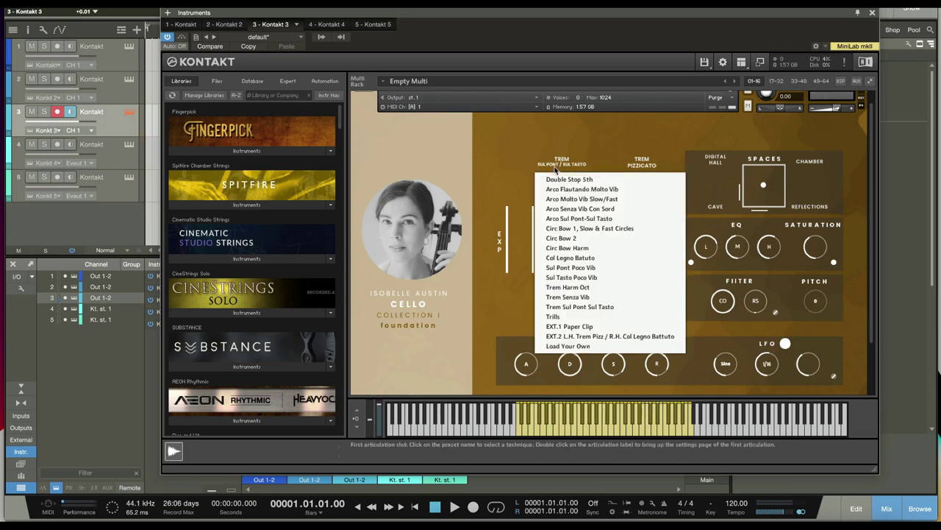
click(563, 316)
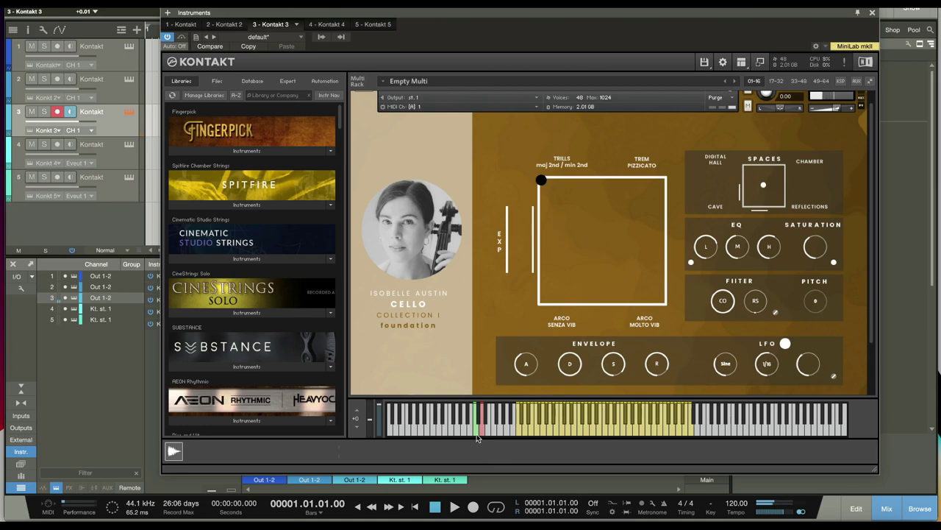
- Audition EXT.1 Paper Clip in the first slot and replace it with EXT.2 L.H. Trem Pizz / R.H. Col Legno Battuto
click(556, 169)
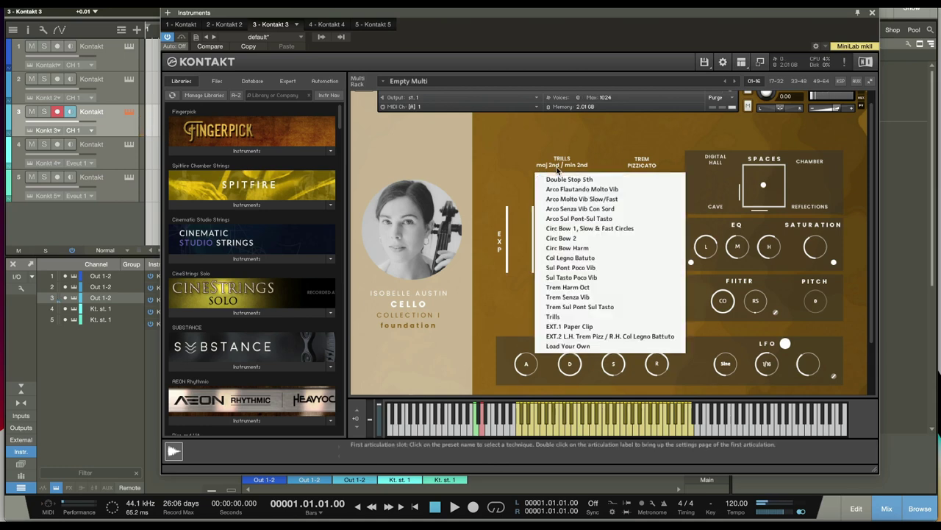
click(567, 326)
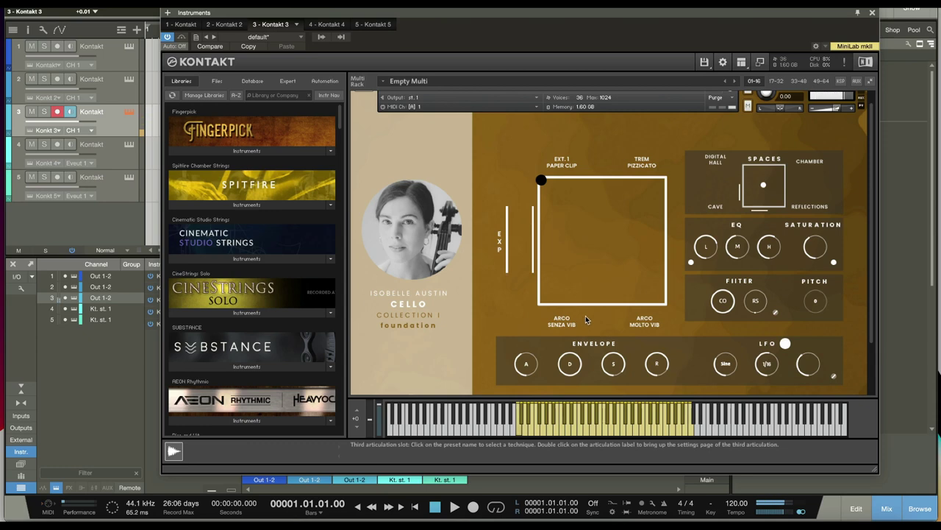
click(556, 174)
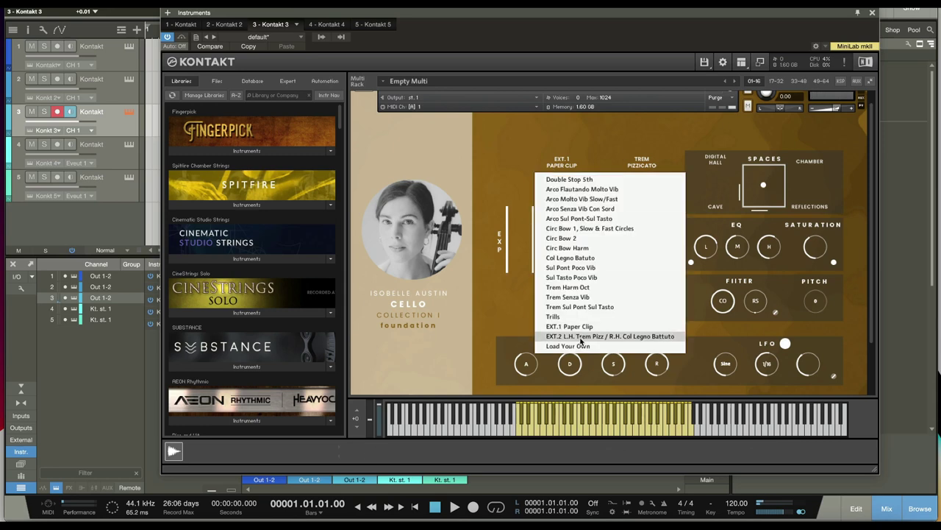
click(578, 338)
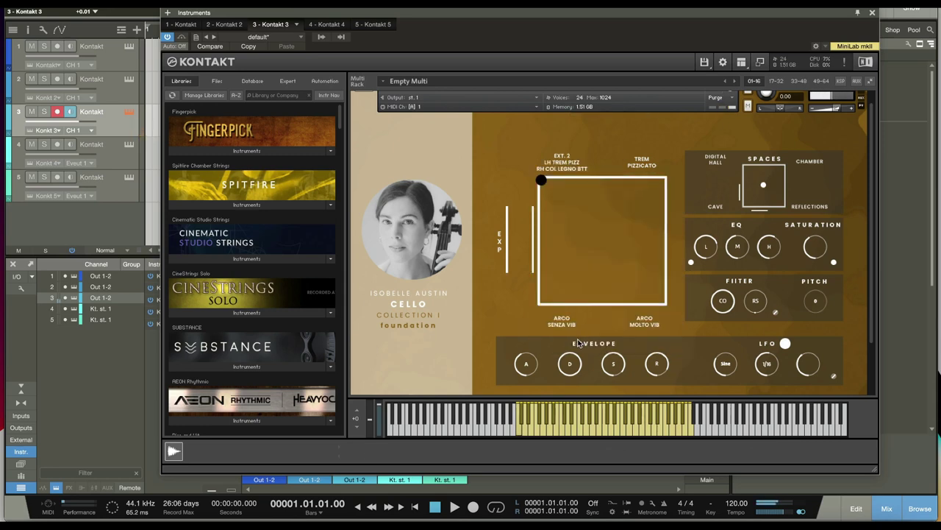